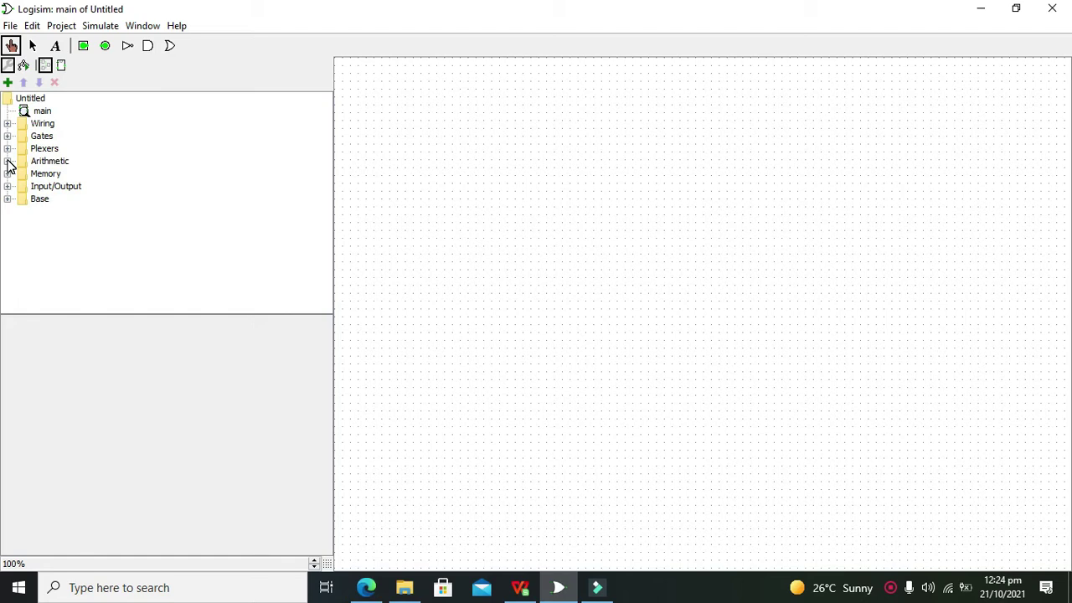
Expand the Arithmetic library in the explorer tree to reveal the Shifter
left_click(7, 161)
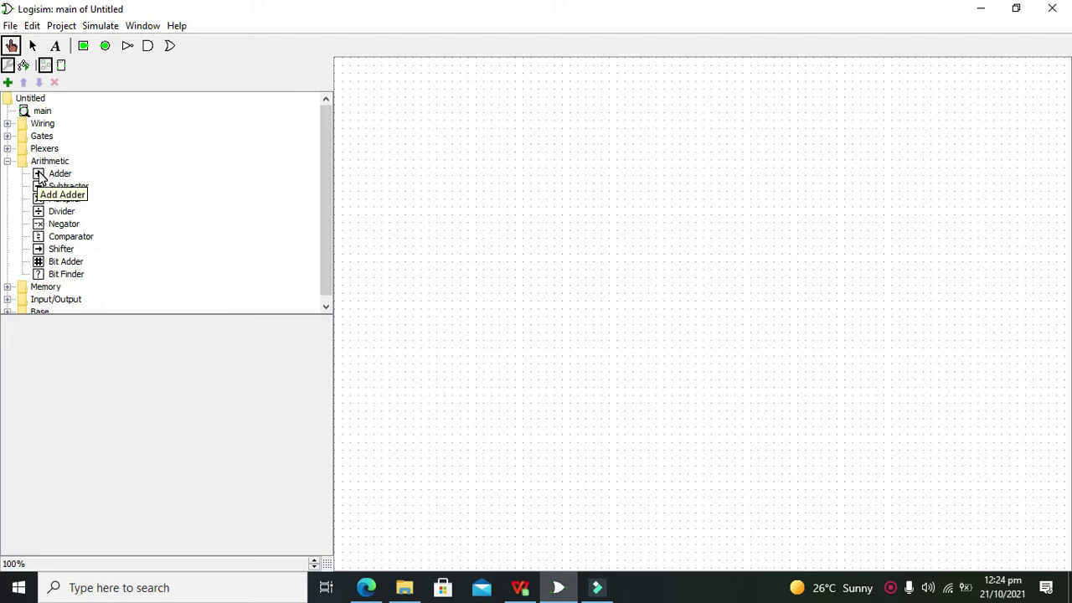
Place a Shifter at the canvas centre and confirm 8 data bits with Logical Left shift
left_click(54, 251)
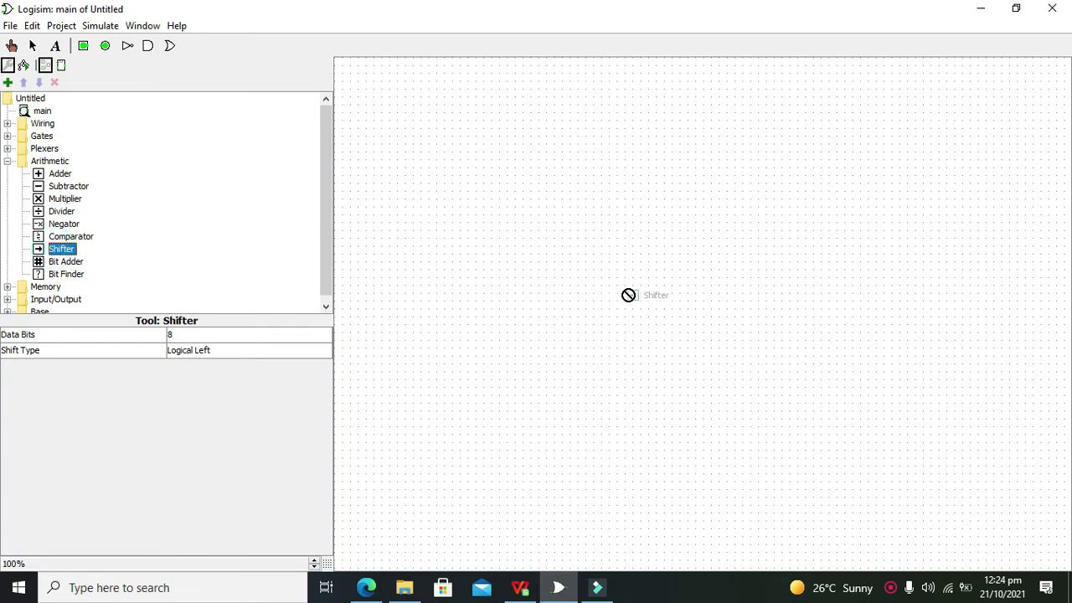
left_click(679, 293)
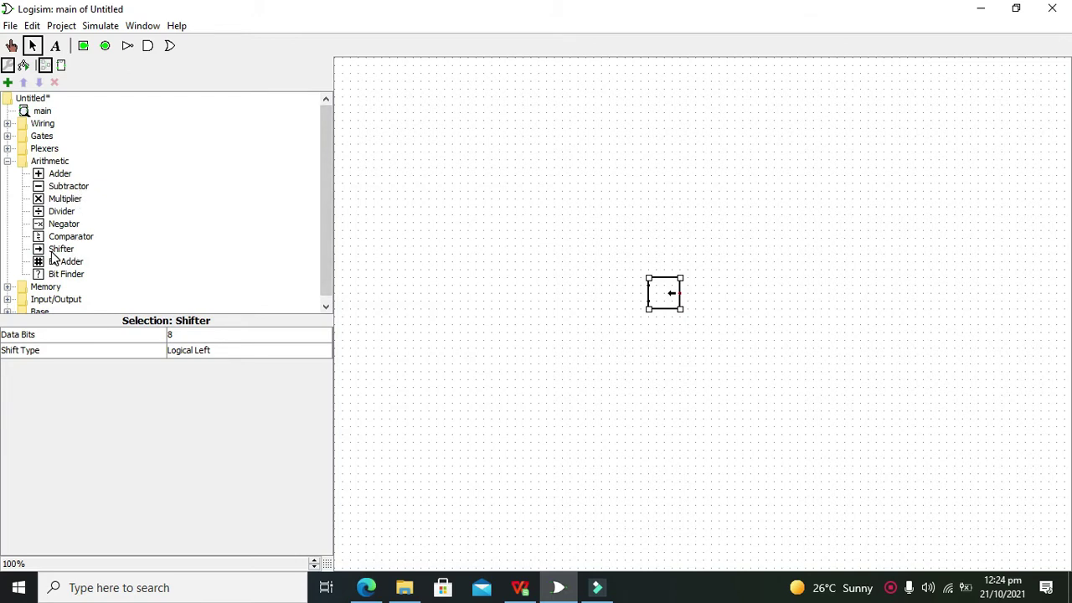
left_click(587, 385)
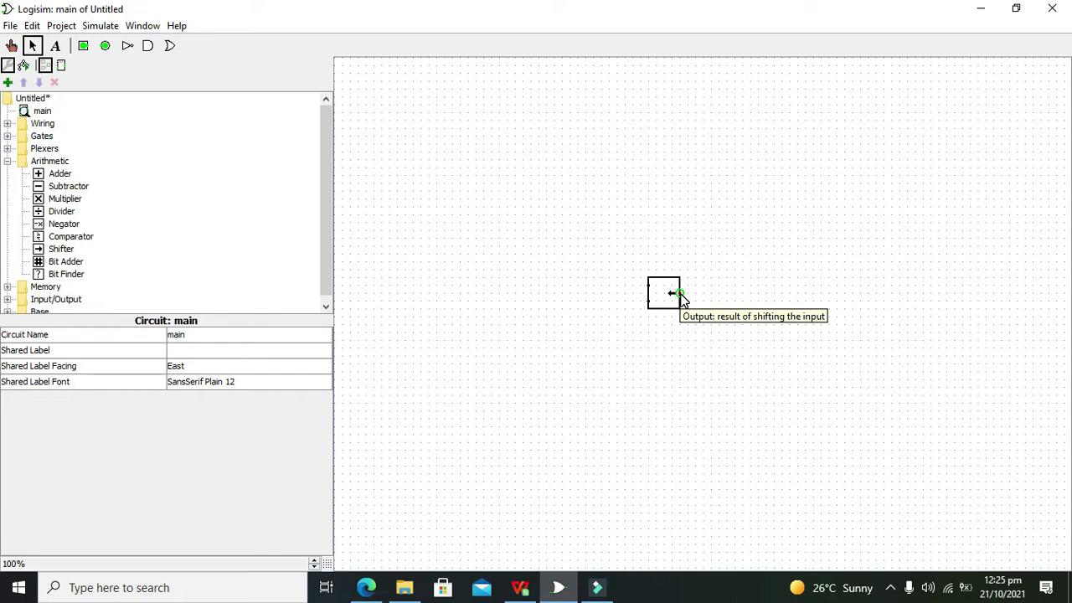
left_click(666, 285)
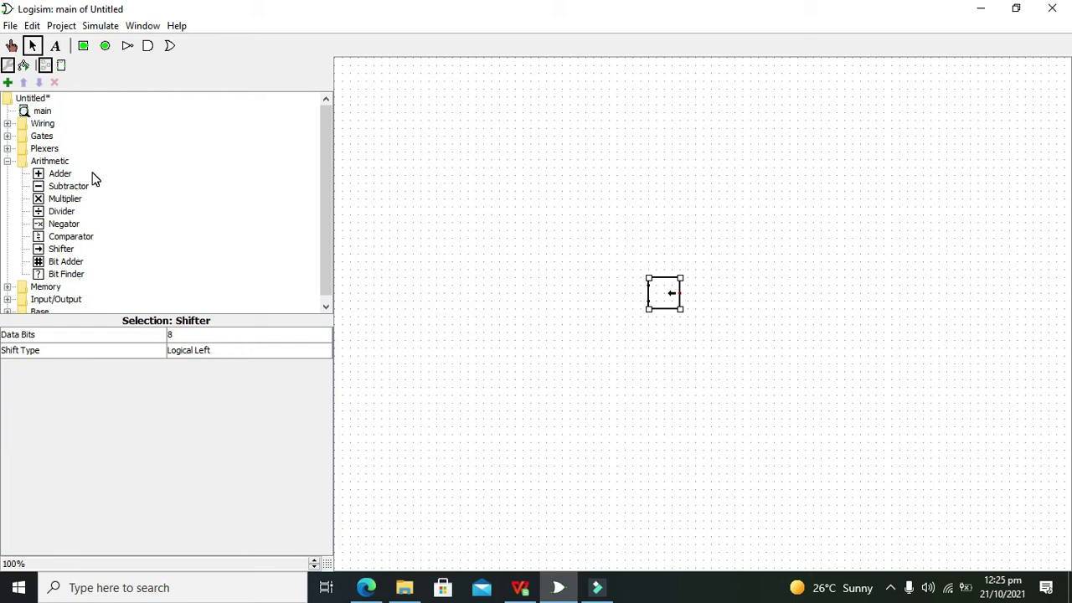
Place an input pin left of the shifter and wire it to the data input
left_click(83, 46)
left_click(509, 285)
left_click_drag(517, 287, 648, 286)
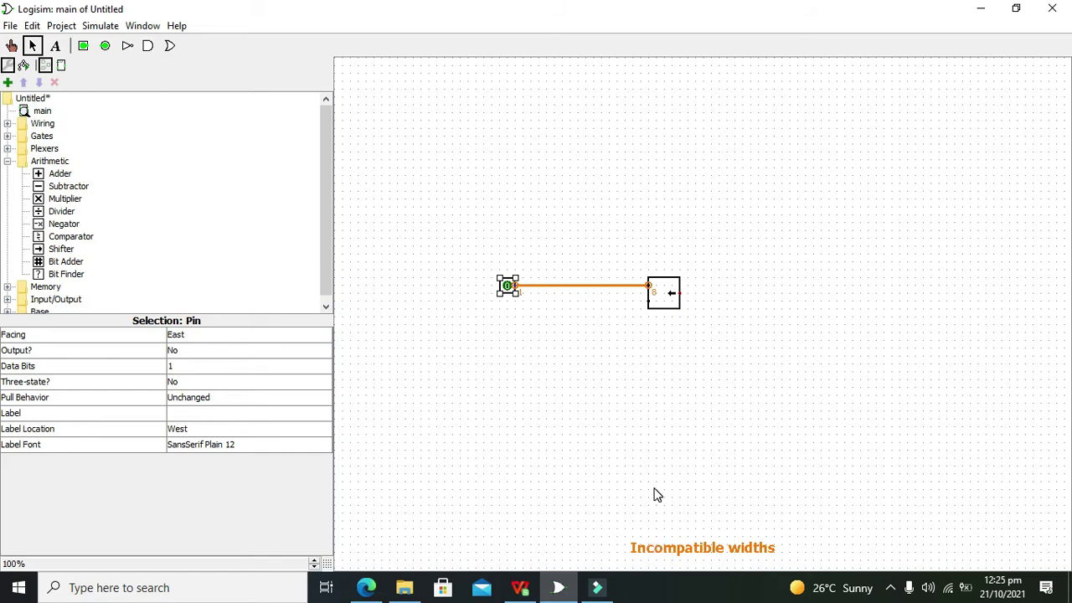
left_click(509, 306)
left_click(509, 288)
Set the data input pin's Data Bits to 8 to match the shifter
left_click(662, 303)
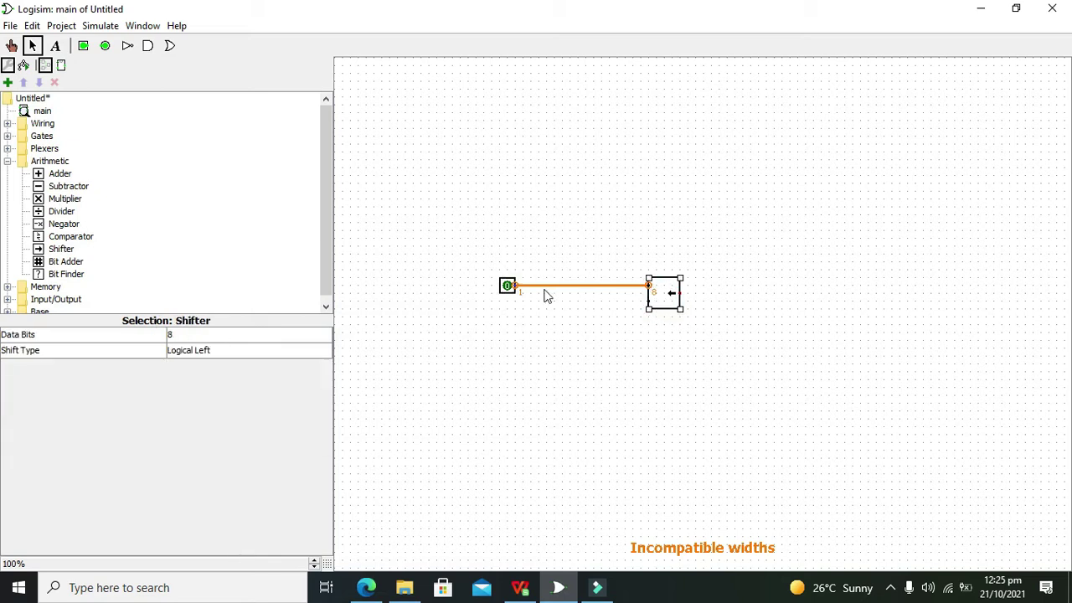
left_click(507, 285)
left_click(217, 368)
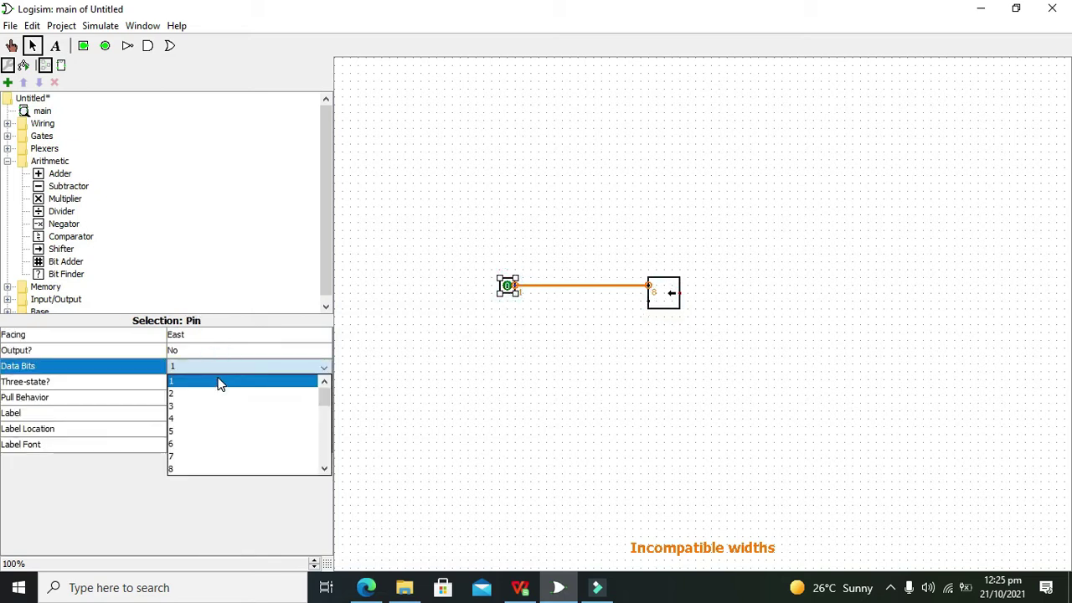
left_click_drag(327, 393, 325, 409)
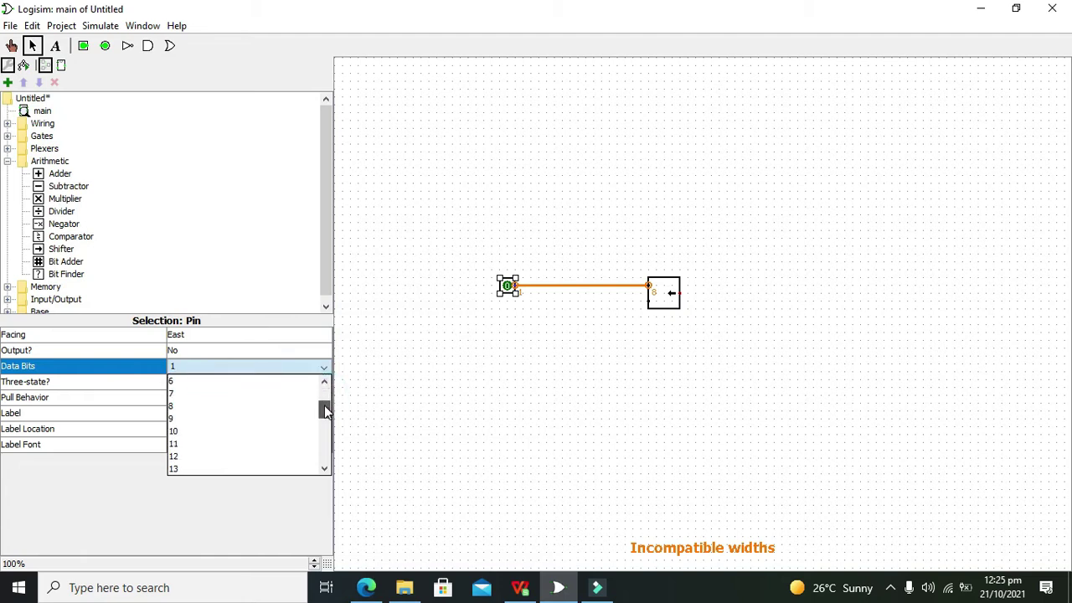
left_click(192, 406)
left_click(430, 372)
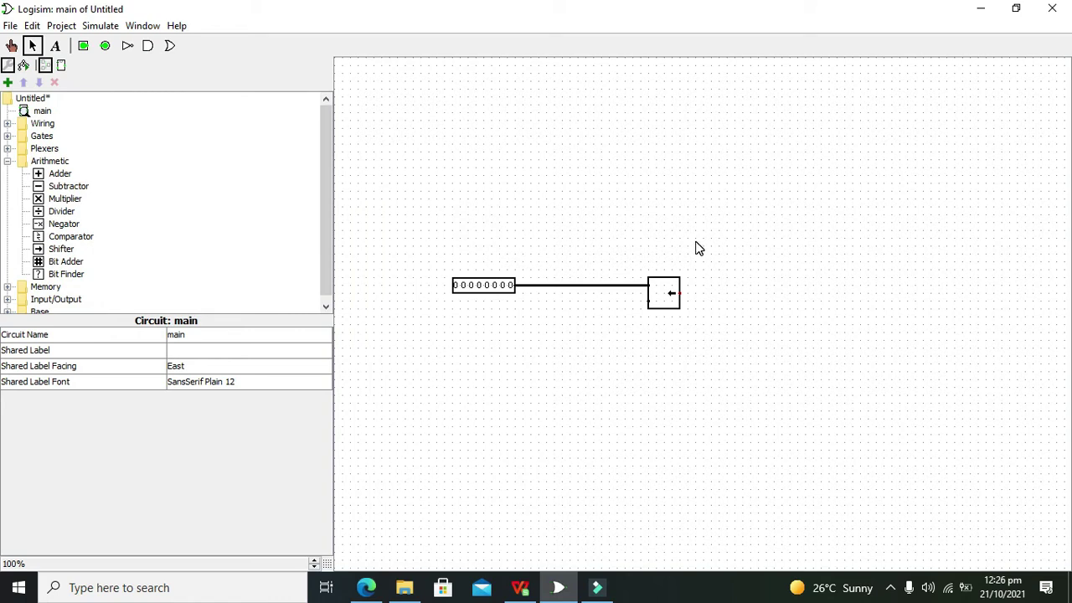
Place an output pin right of the shifter, wire it, and delete the stray wire stub
left_click(105, 46)
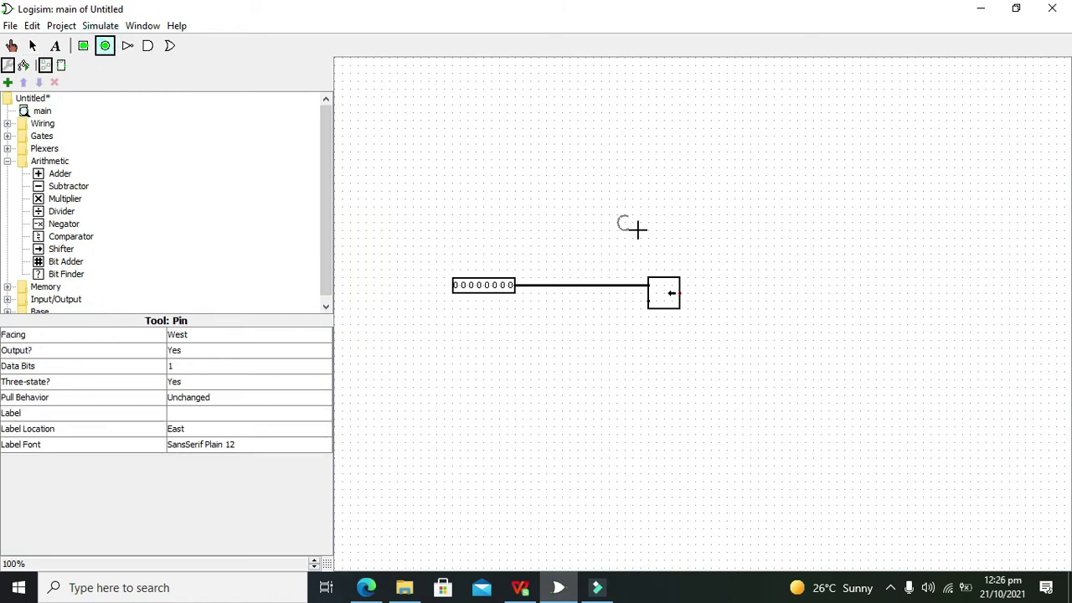
left_click(800, 287)
left_click_drag(805, 285, 686, 295)
left_click_drag(813, 295, 837, 293)
left_click(832, 279)
left_click(817, 314)
left_click(813, 287)
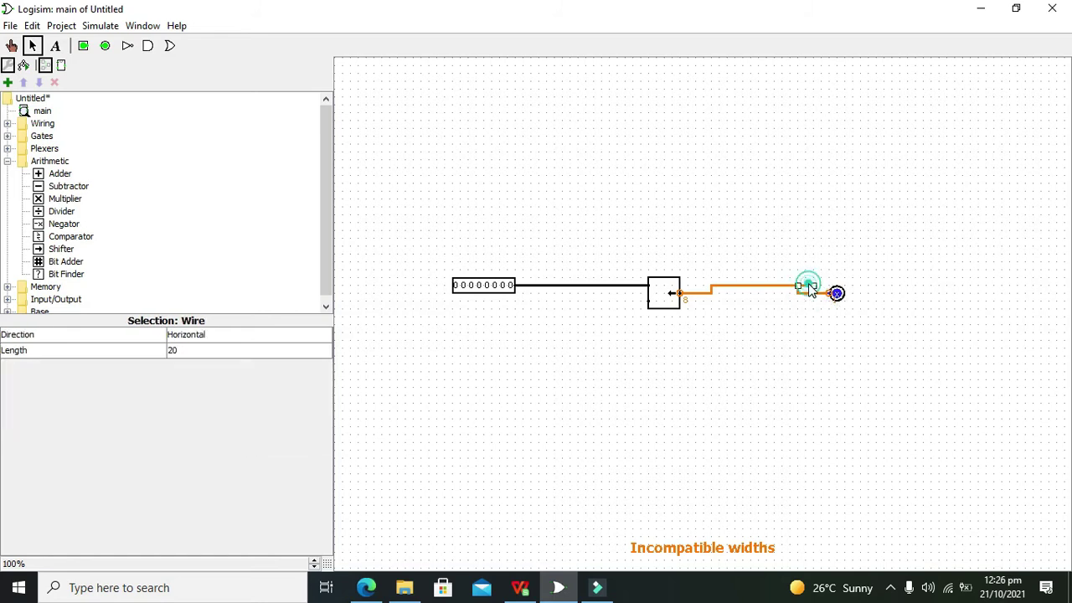
key("Delete")
left_click_drag(837, 293, 837, 285)
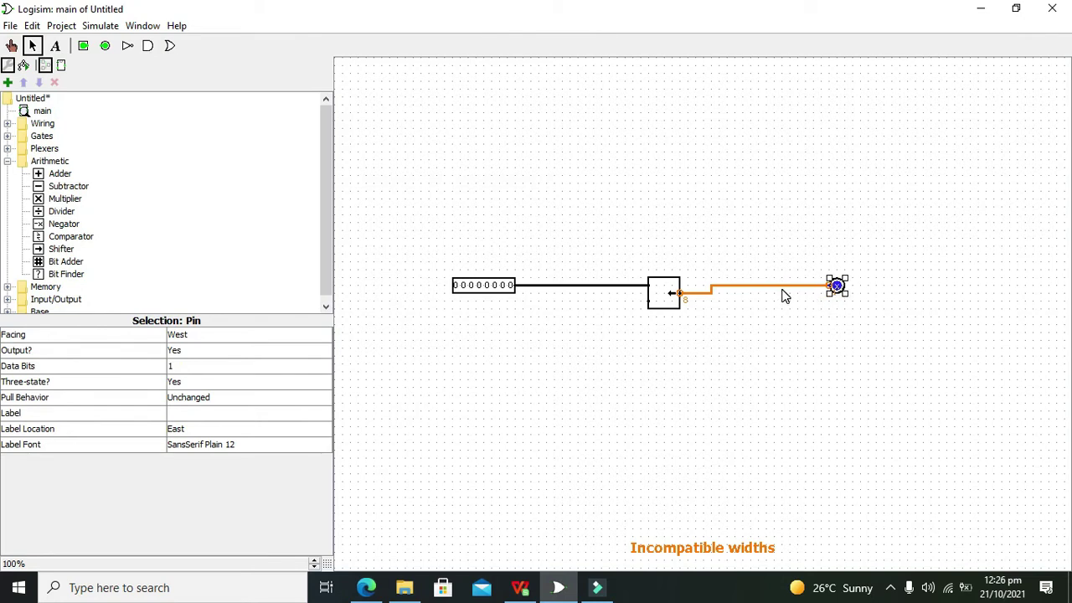
Make the output pin 8 bits wide and straighten its wire
left_click(194, 368)
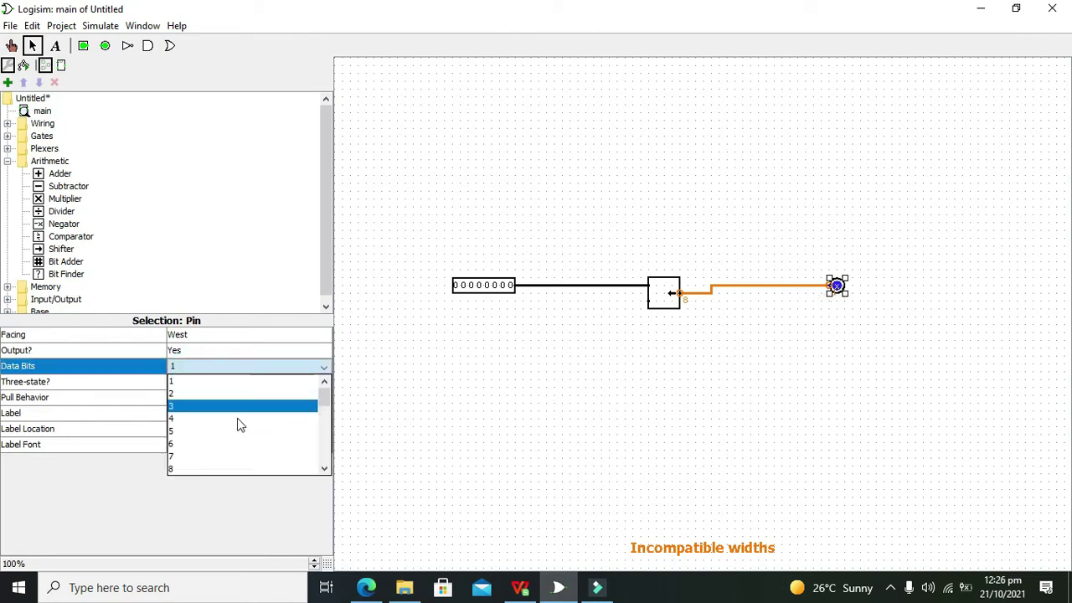
left_click(225, 469)
left_click(728, 445)
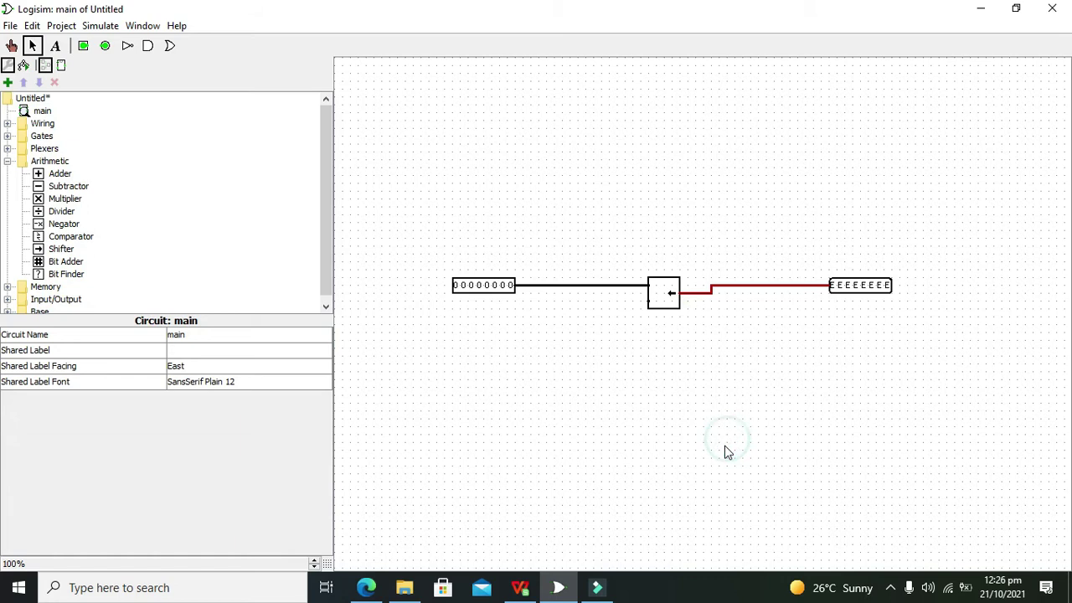
left_click_drag(860, 285, 796, 292)
left_click(806, 289)
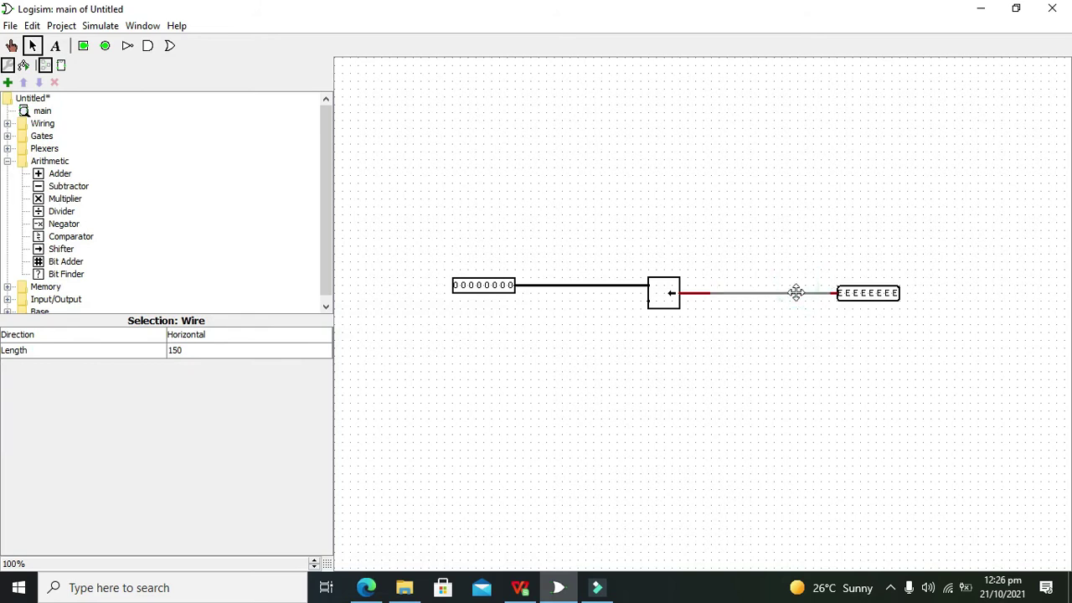
left_click(795, 321)
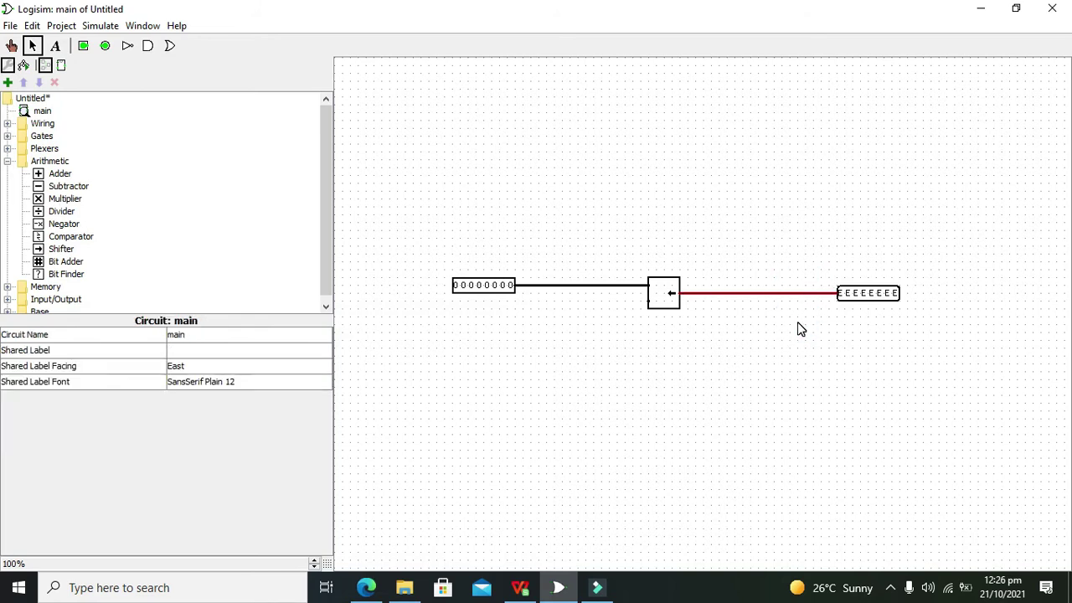
Add a 3-bit input pin below-left of the shifter, wired to its shift-amount input
left_click(84, 46)
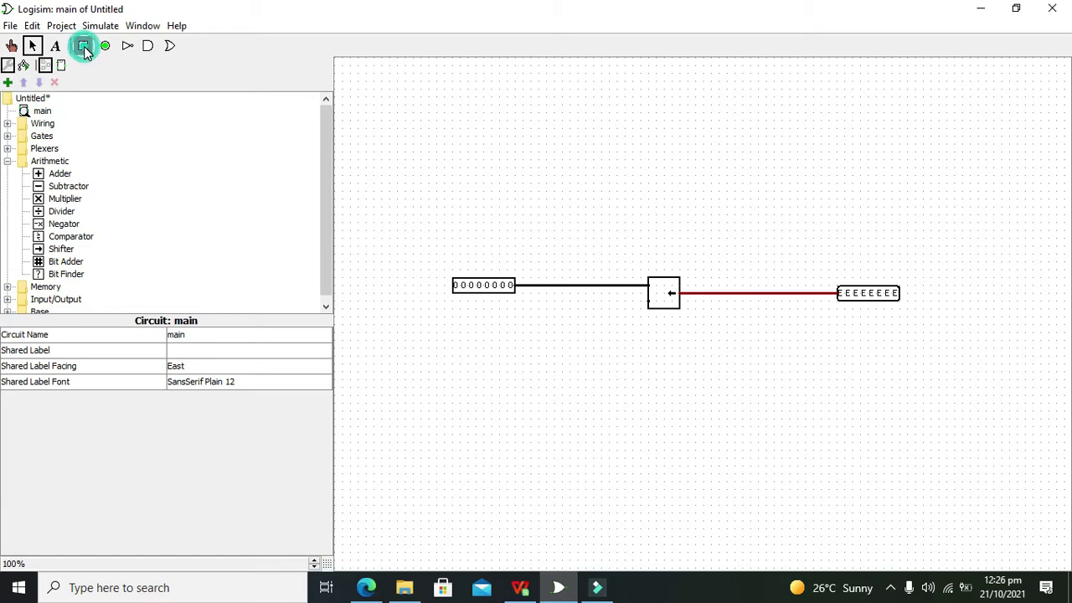
left_click(575, 329)
left_click_drag(580, 325, 647, 308)
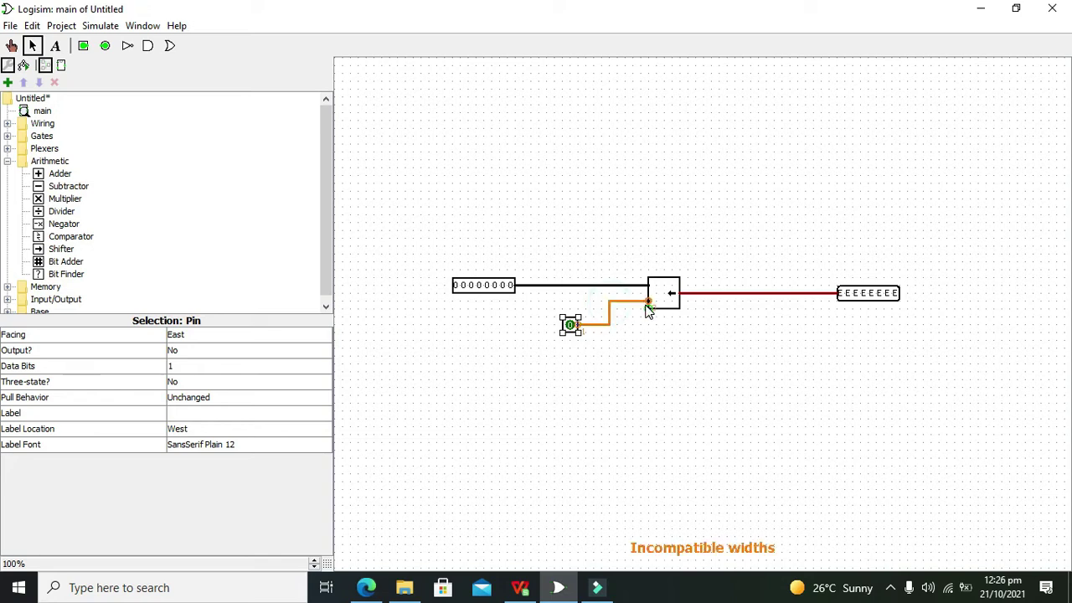
left_click(216, 366)
left_click(201, 405)
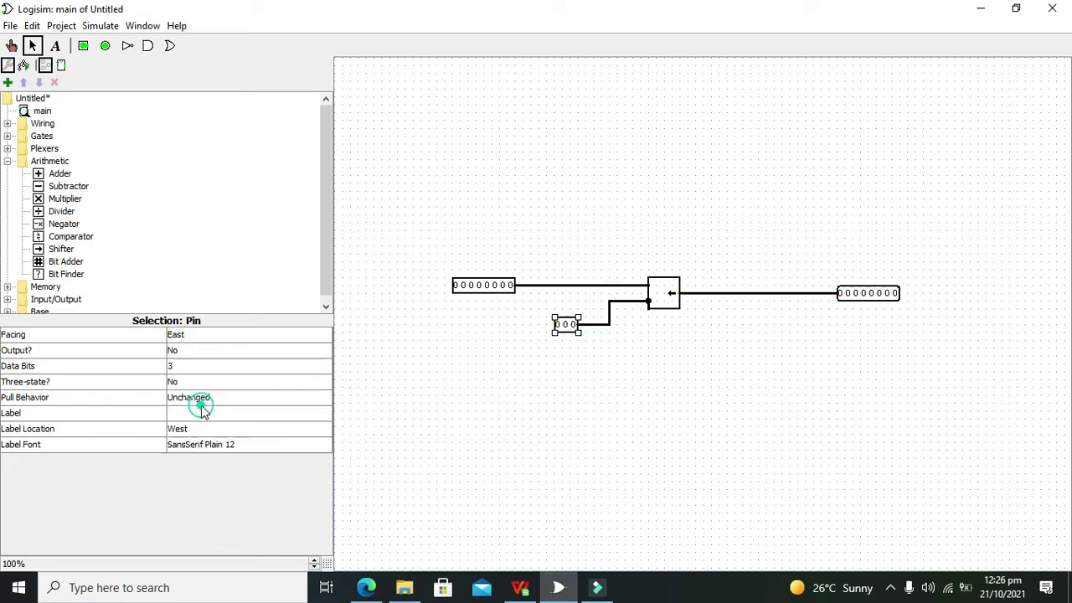
left_click(570, 384)
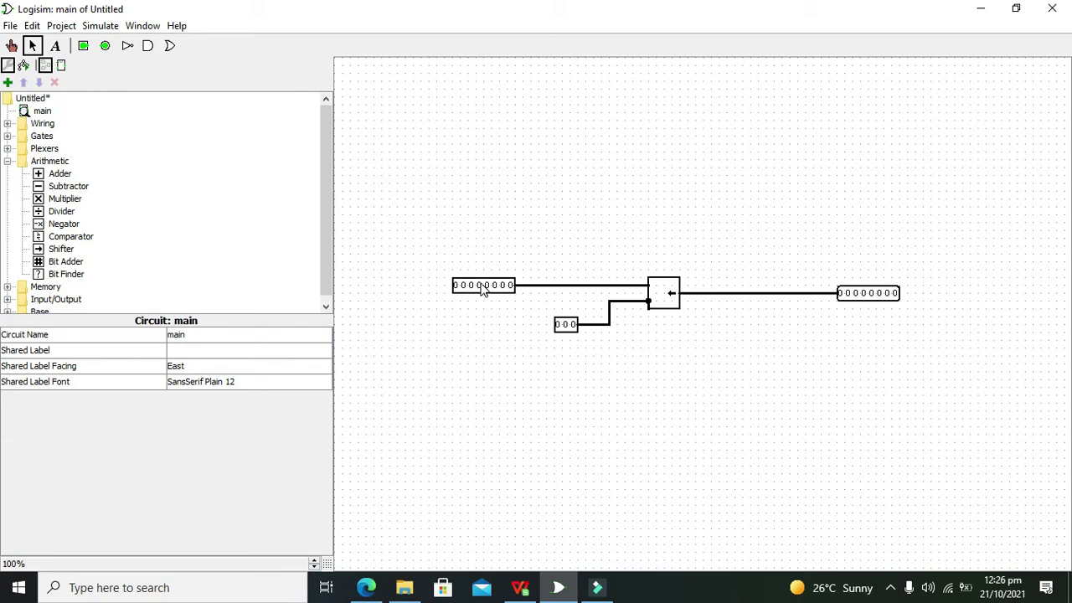
Poke the shift-amount pin through test values 001, 010, 011 and 100
left_click(566, 326)
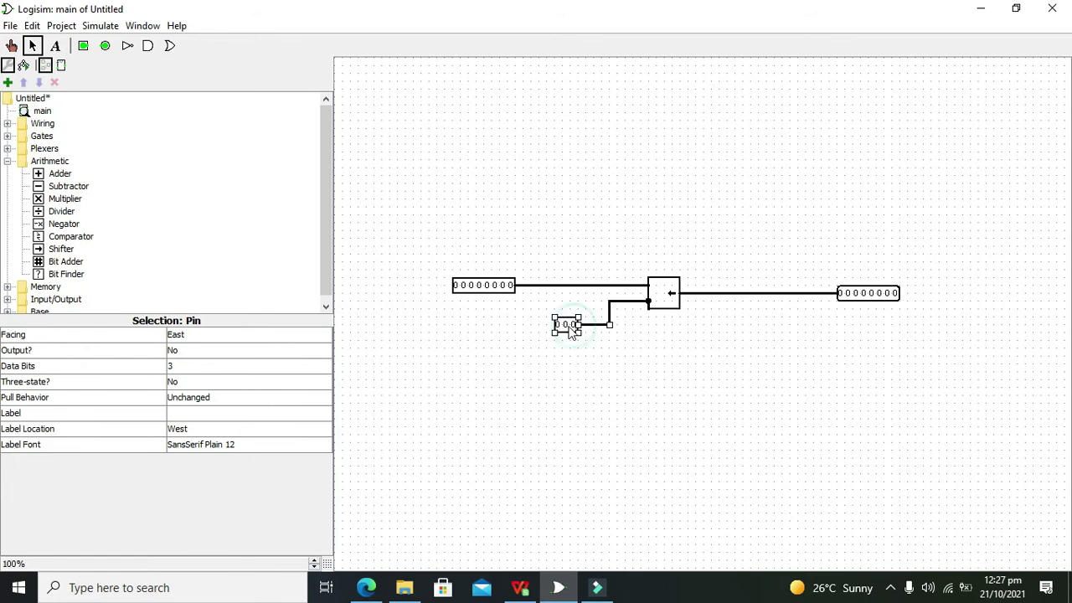
left_click(576, 355)
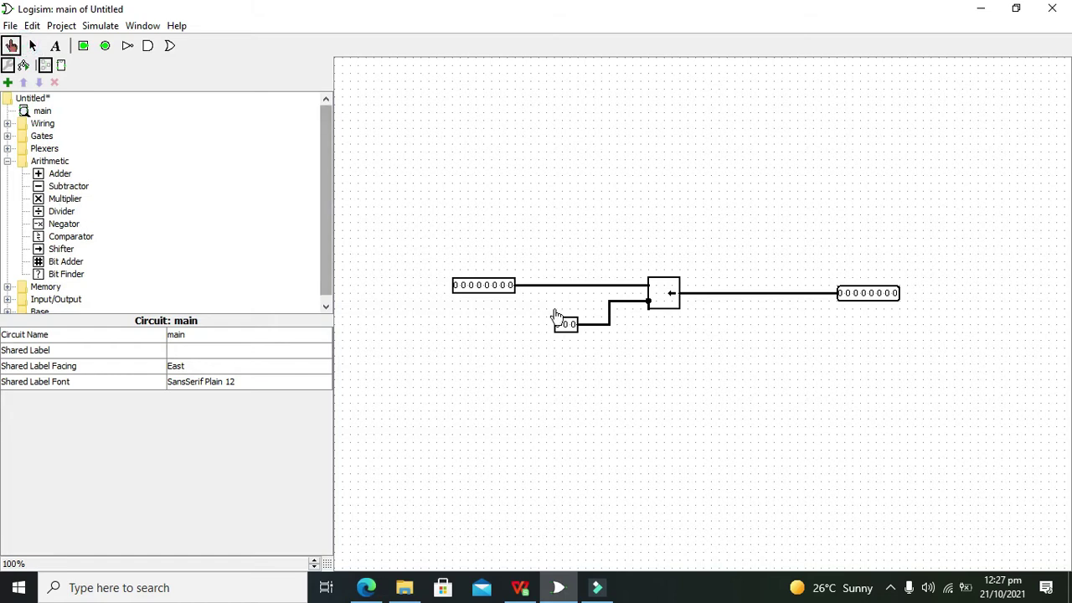
left_click(574, 328)
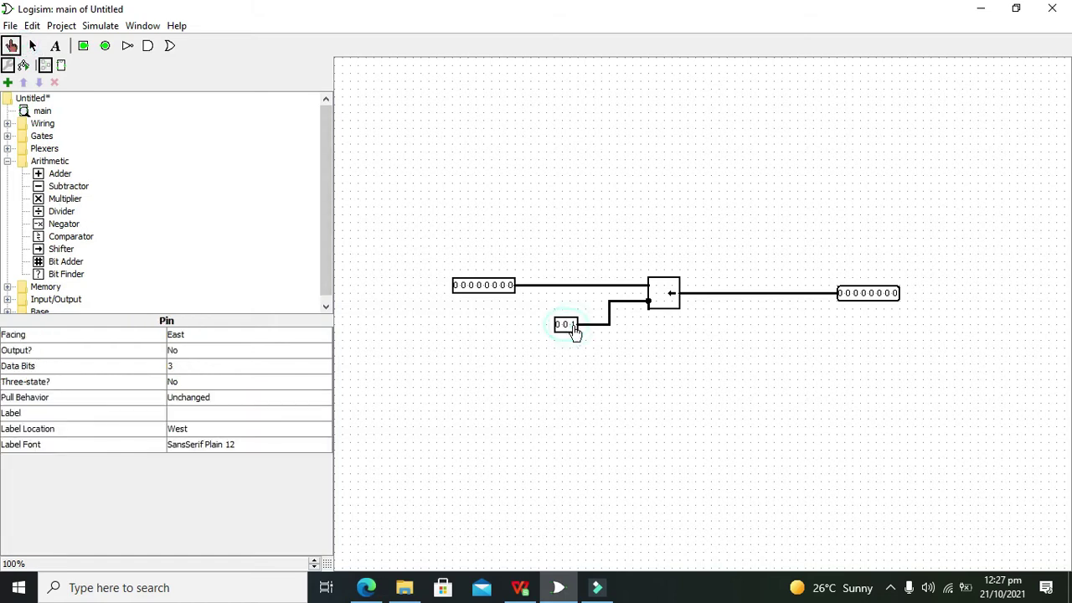
left_click(565, 328)
left_click(573, 329)
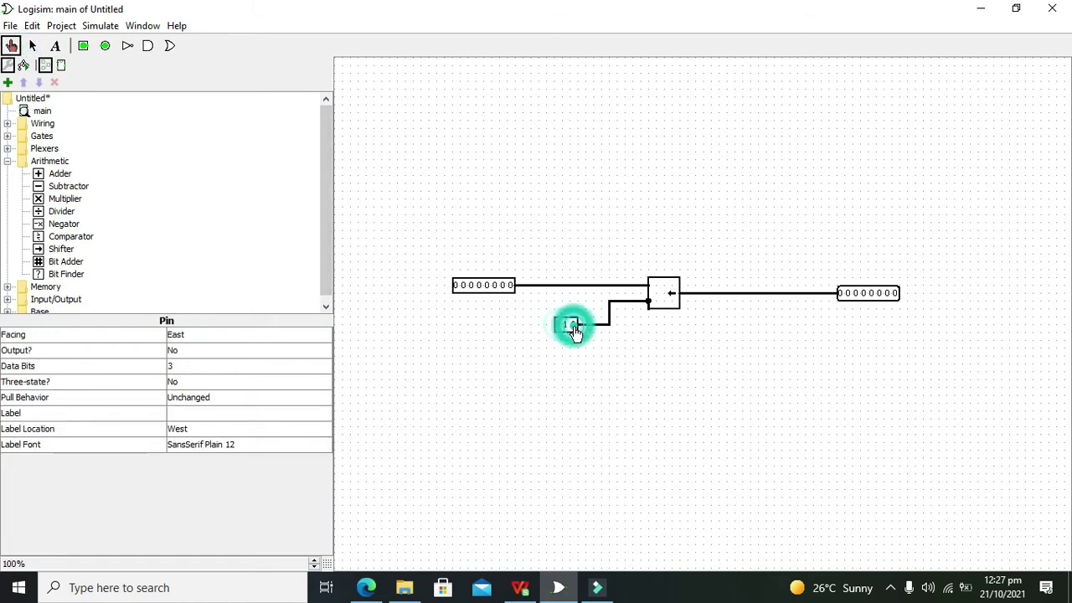
left_click(573, 330)
left_click(559, 328)
left_click(566, 329)
left_click(573, 331)
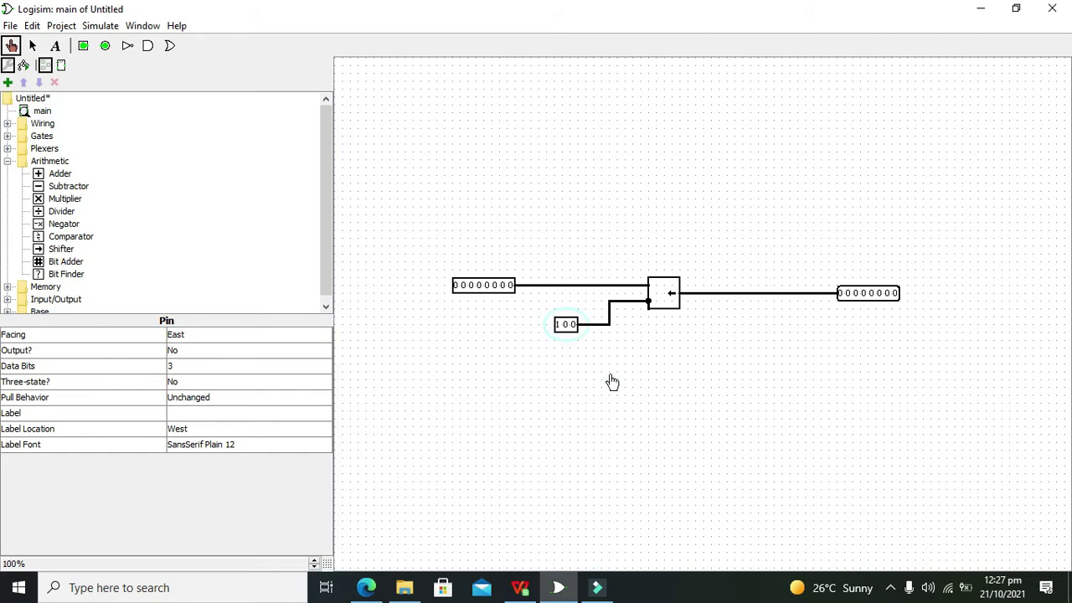
Reset the shift amount to 000 and set the data input to 00000001
left_click(565, 329)
left_click(572, 330)
left_click(565, 329)
left_click(558, 329)
left_click(510, 287)
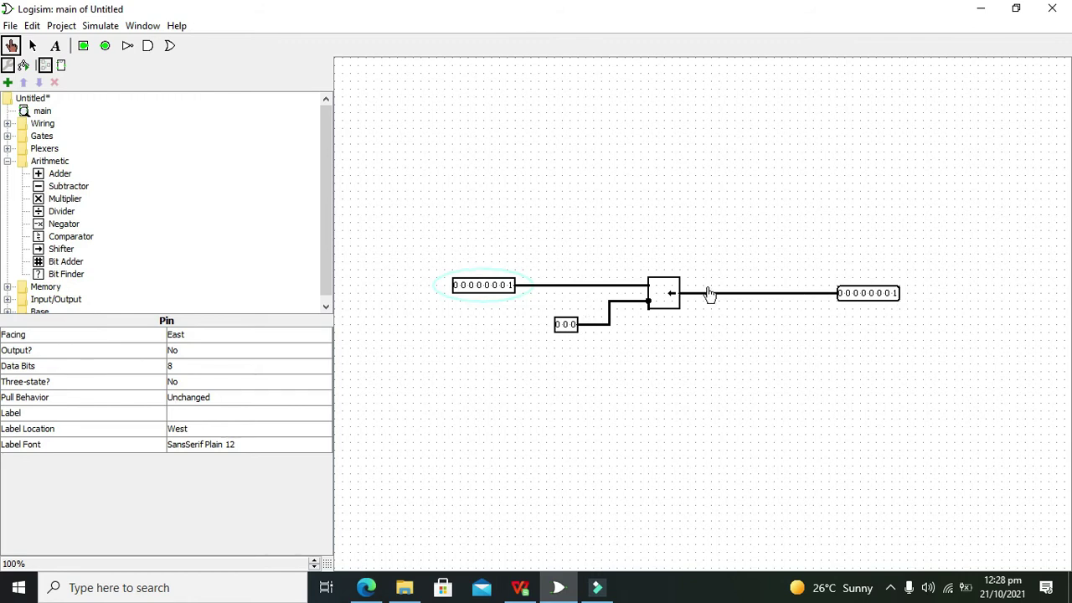
Step the shift amount through 001, 010 and 011, checking the output each time
left_click(573, 329)
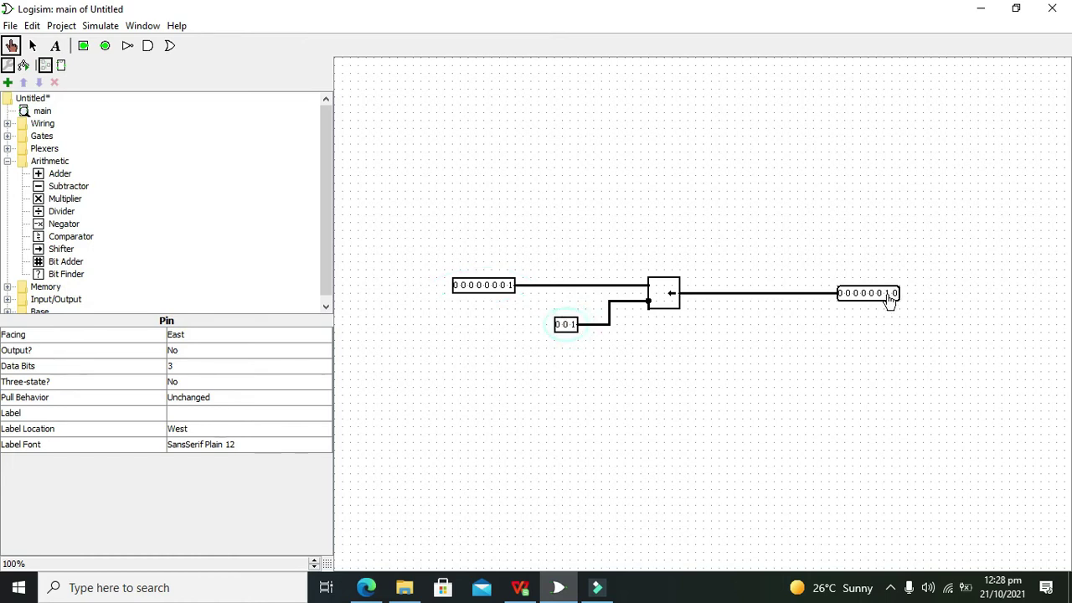
left_click(567, 327)
left_click(573, 328)
left_click(573, 327)
left_click(558, 325)
left_click(565, 325)
Continue the shift amount from 100 to 111, until the output reads 10000000
left_click(571, 326)
left_click(573, 328)
left_click(567, 328)
left_click(573, 329)
left_click(573, 329)
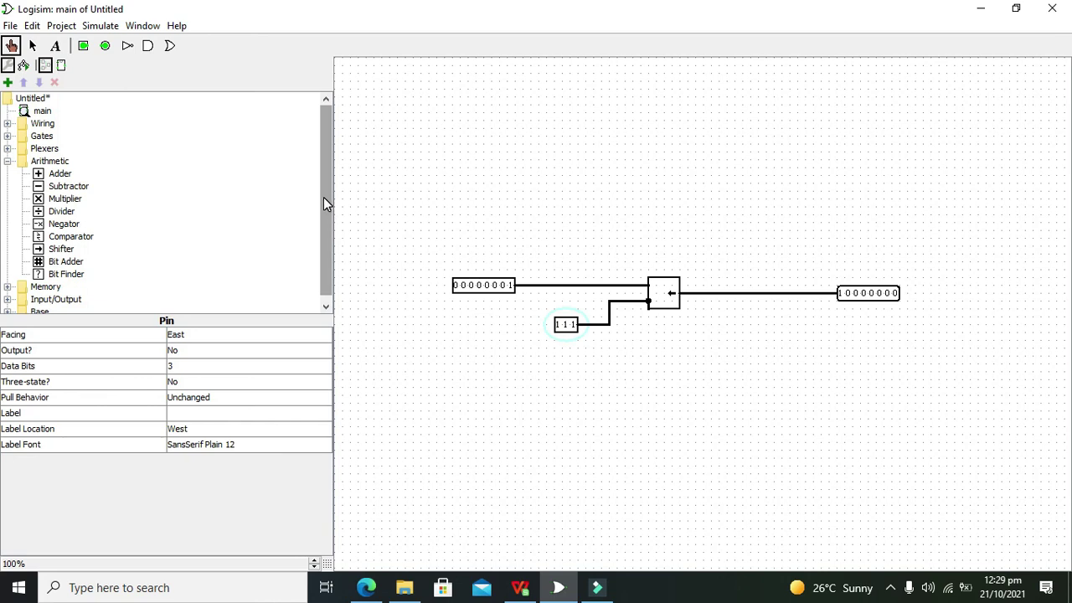
left_click(890, 587)
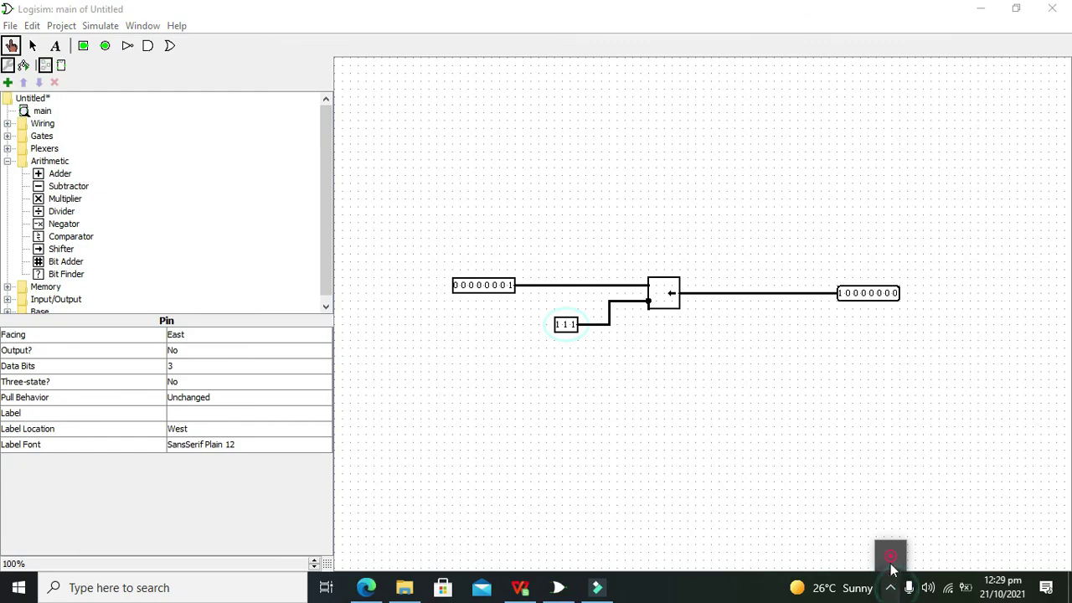
right_click(890, 555)
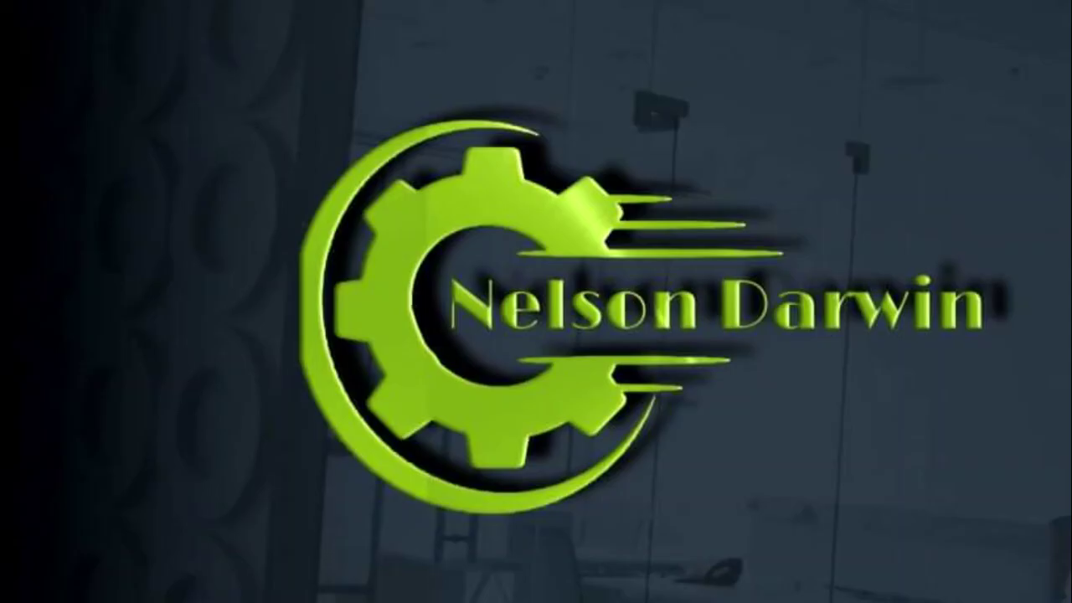